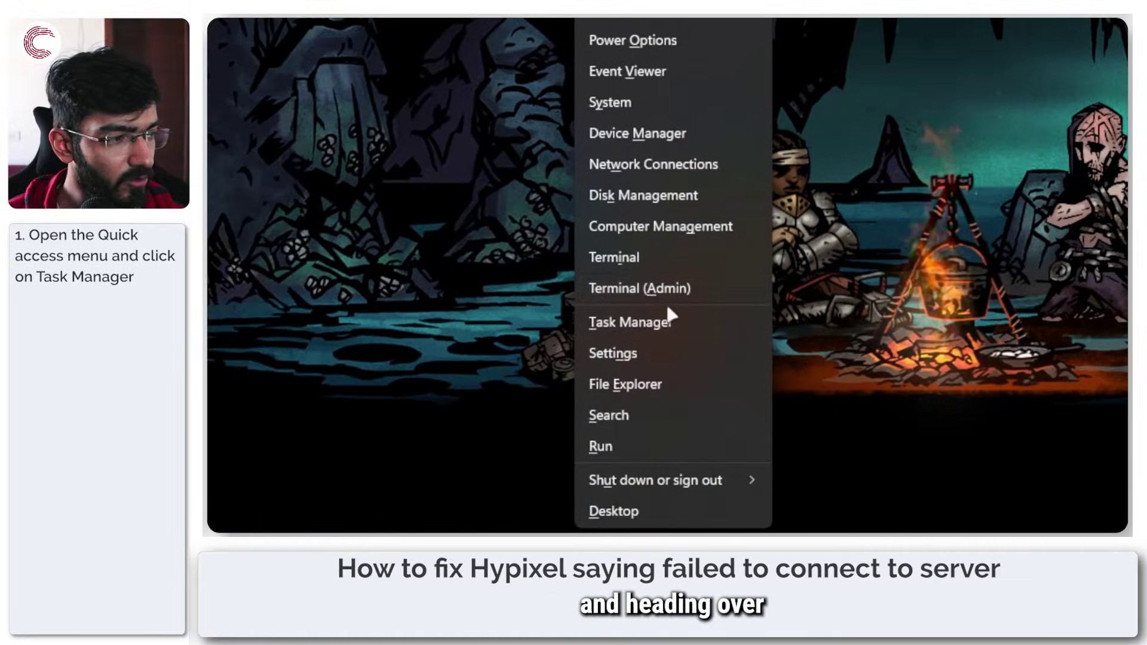
Search Task Manager's running processes for 'minecr', find none, and close Task Manager
{"action": "left_click", "coordinate": [668, 310]}
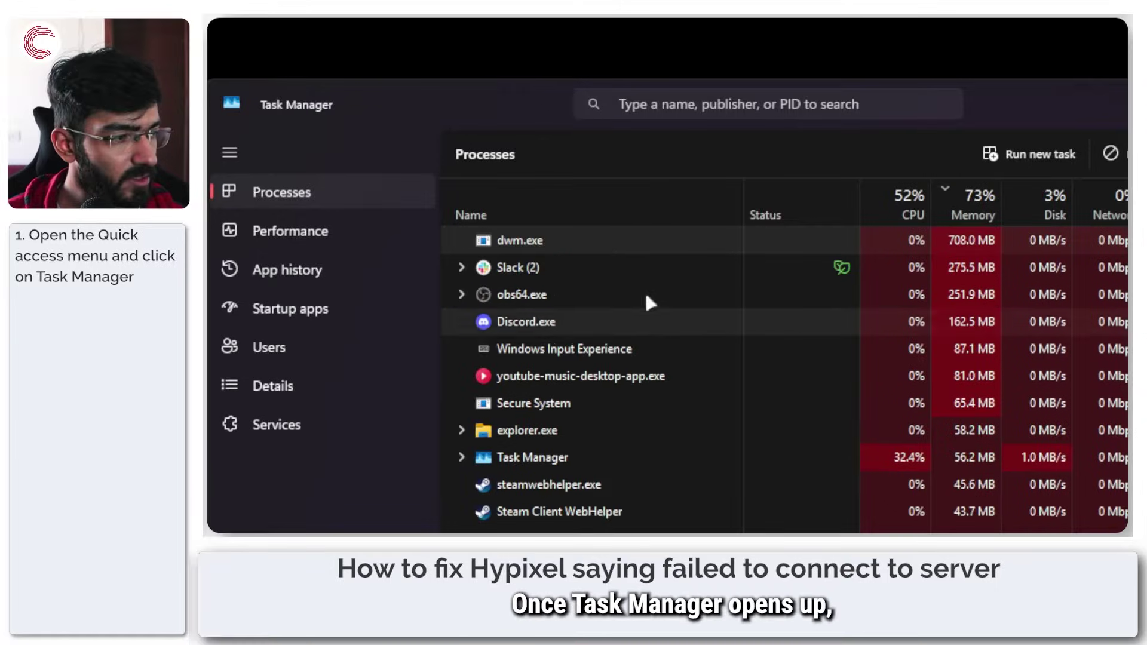
{"action": "left_click", "coordinate": [724, 109]}
{"action": "type", "text": "mine"}
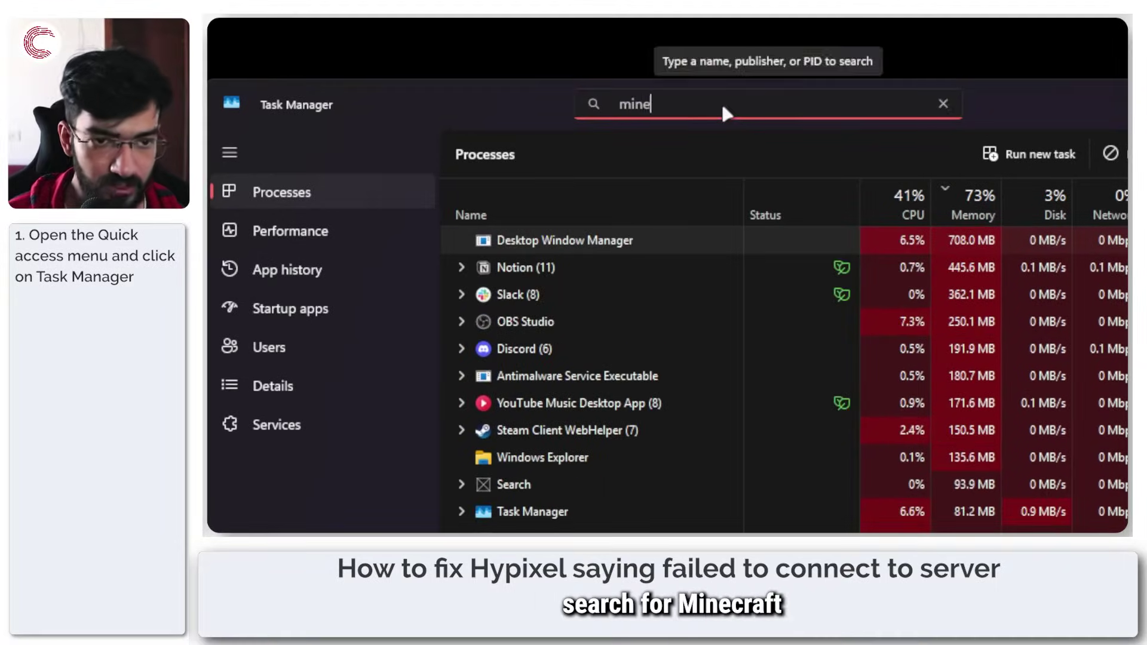
{"action": "type", "text": "cr"}
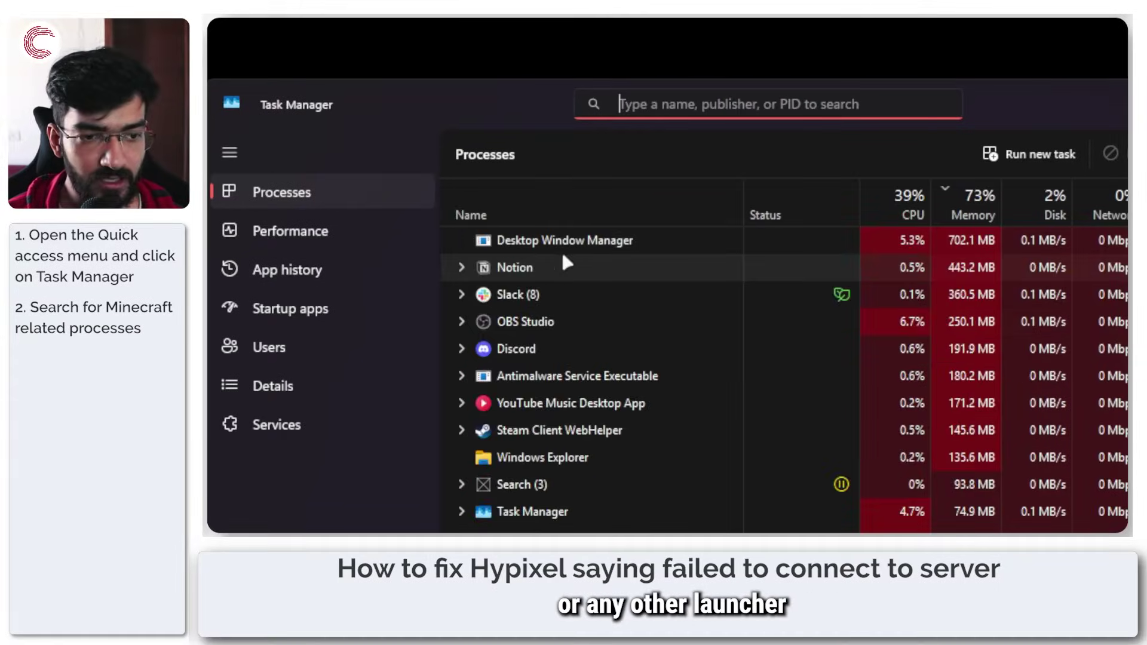
{"action": "right_click", "coordinate": [579, 323]}
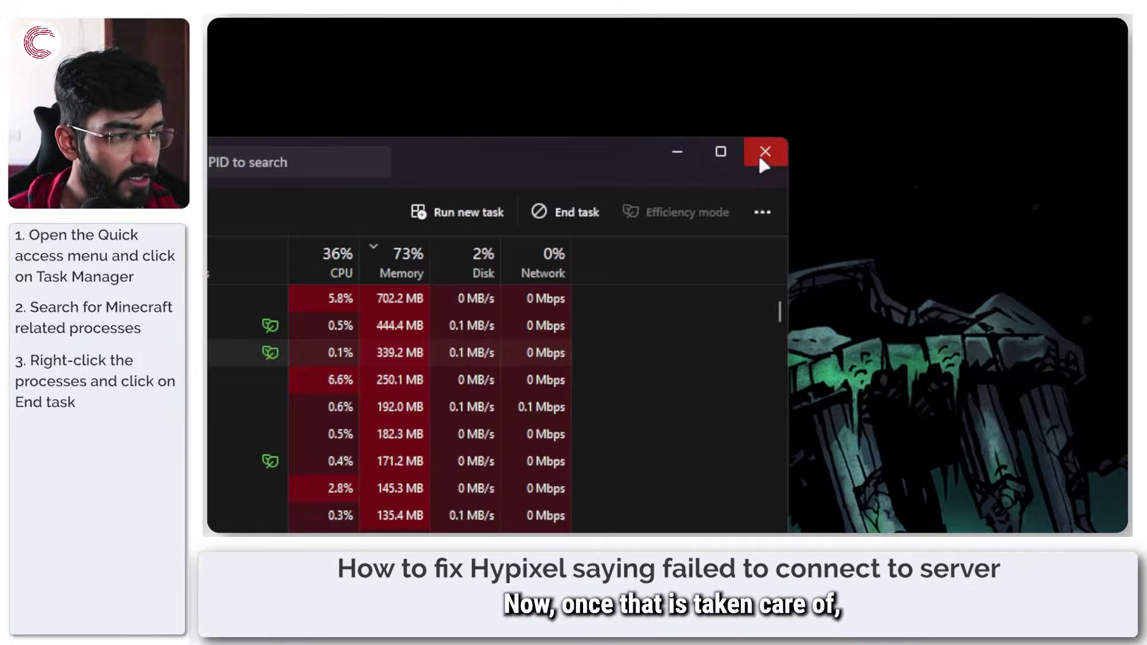
{"action": "left_click", "coordinate": [759, 154]}
Browse a new File Explorer window to C:\Windows\System32\drivers\etc
{"action": "key", "text": "super+e"}
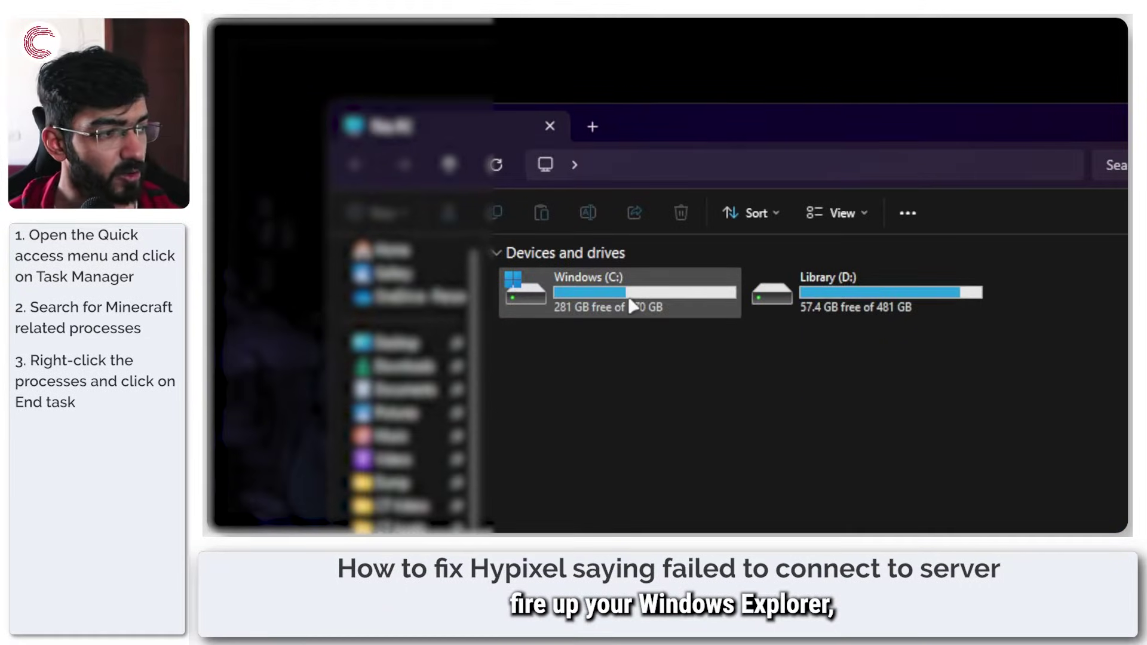
{"action": "double_click", "coordinate": [631, 305]}
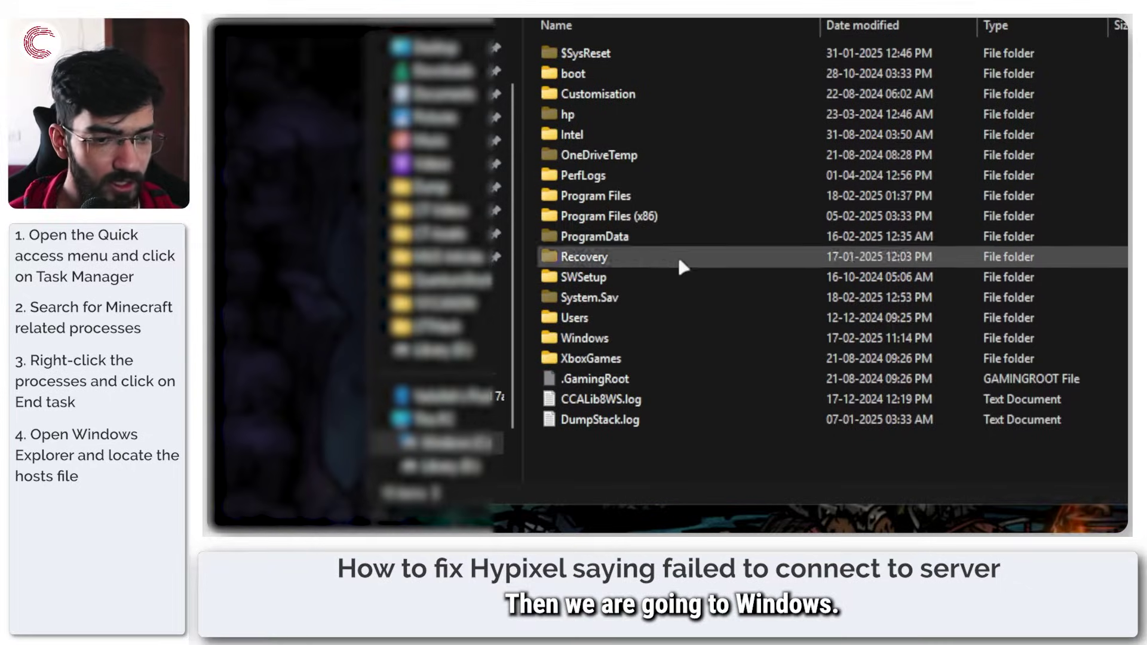
{"action": "double_click", "coordinate": [676, 334]}
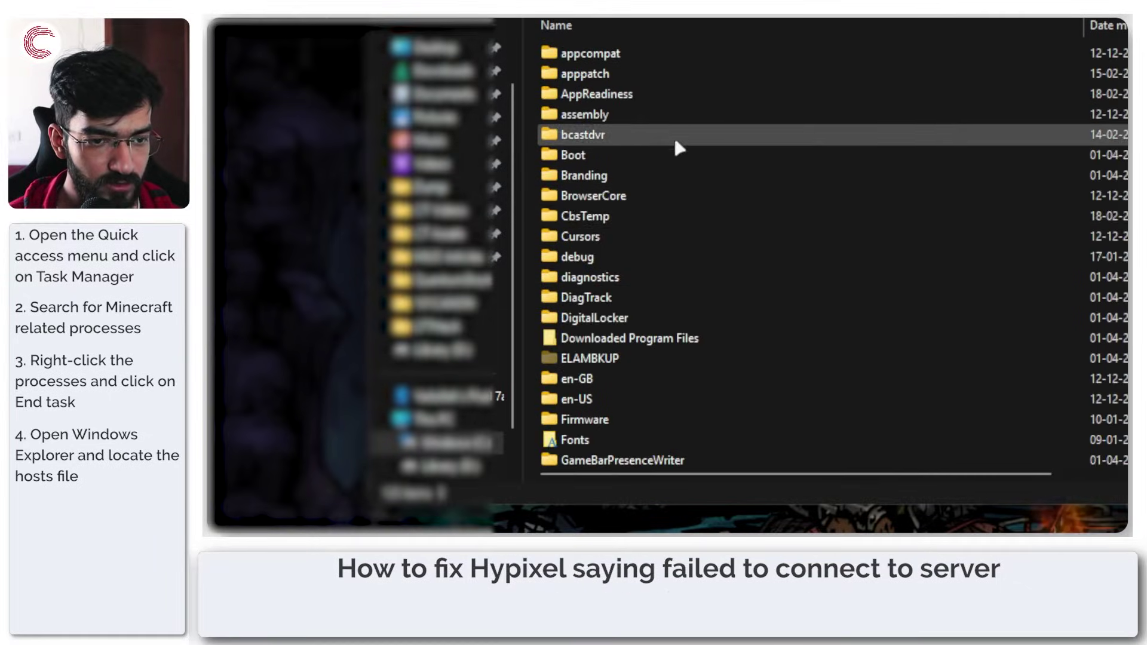
{"action": "scroll", "coordinate": [673, 197], "scroll_direction": "down", "scroll_amount": 7}
{"action": "key", "text": "s"}
{"action": "key", "text": "Down"}
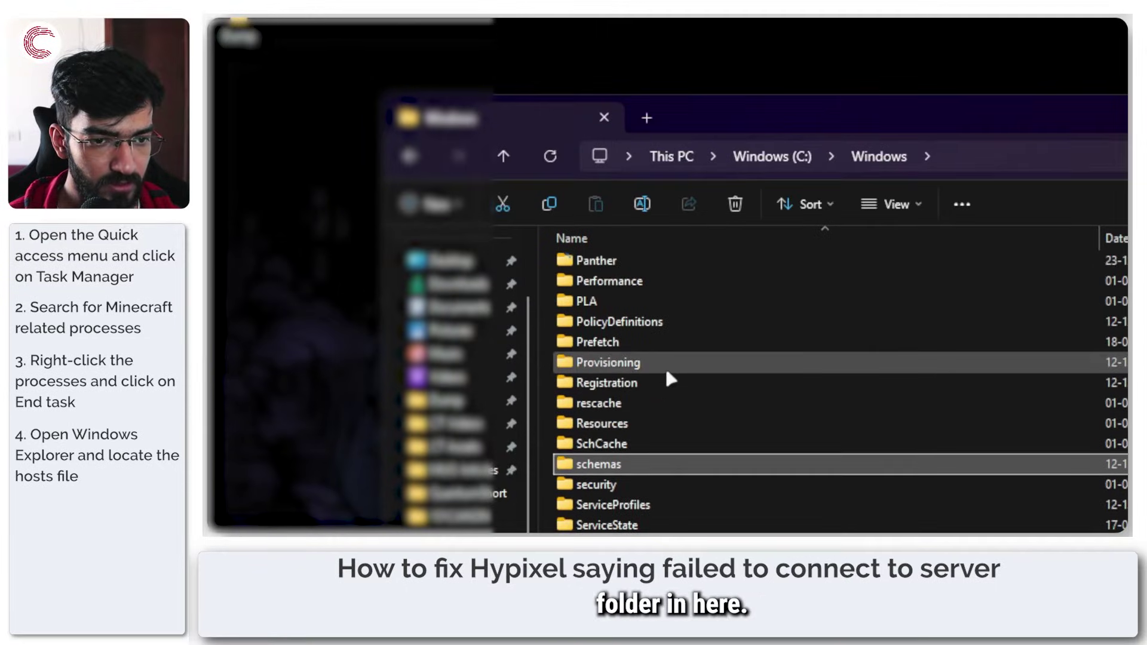
{"action": "key", "text": "Down"}
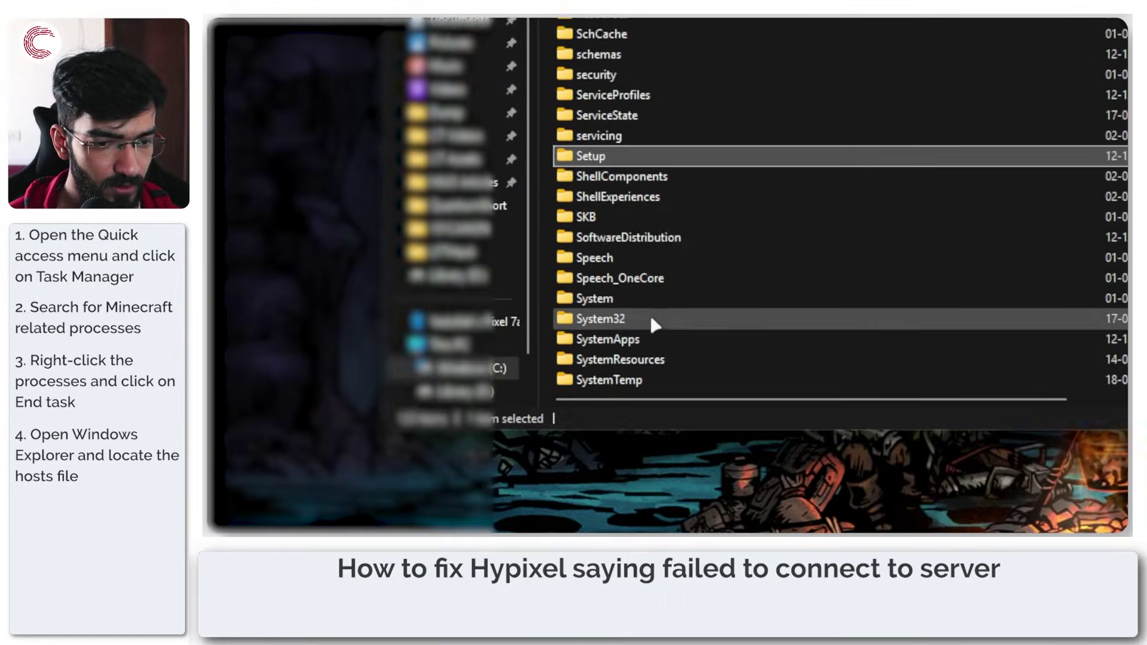
{"action": "double_click", "coordinate": [653, 326]}
{"action": "scroll", "coordinate": [649, 204], "scroll_direction": "down", "scroll_amount": 10}
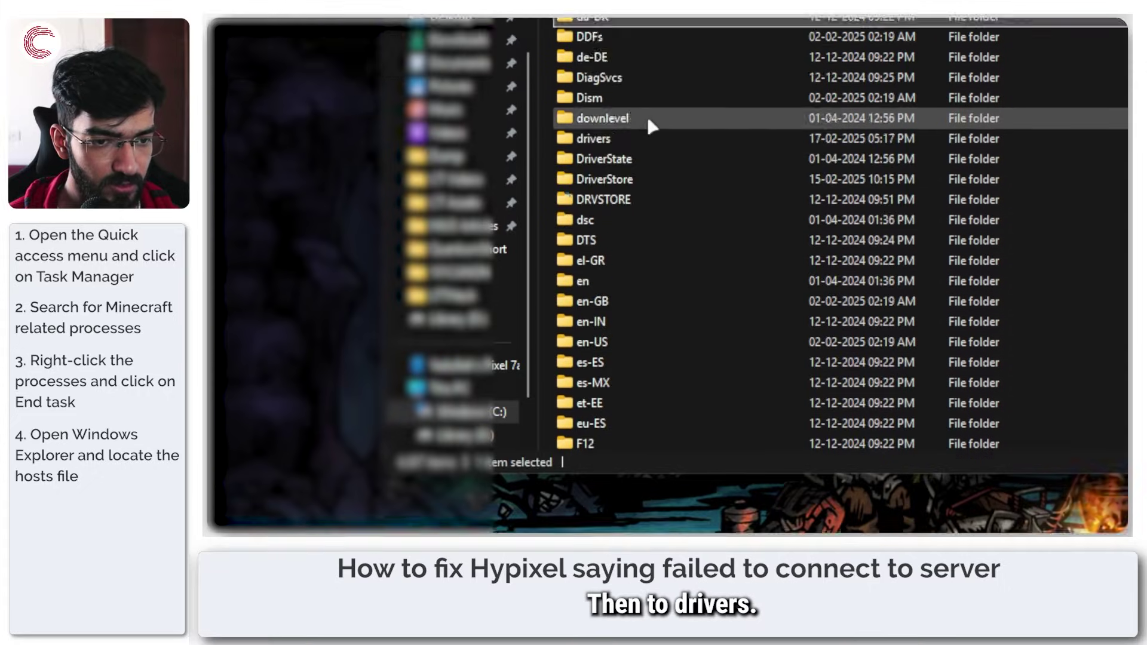
{"action": "left_click", "coordinate": [641, 377]}
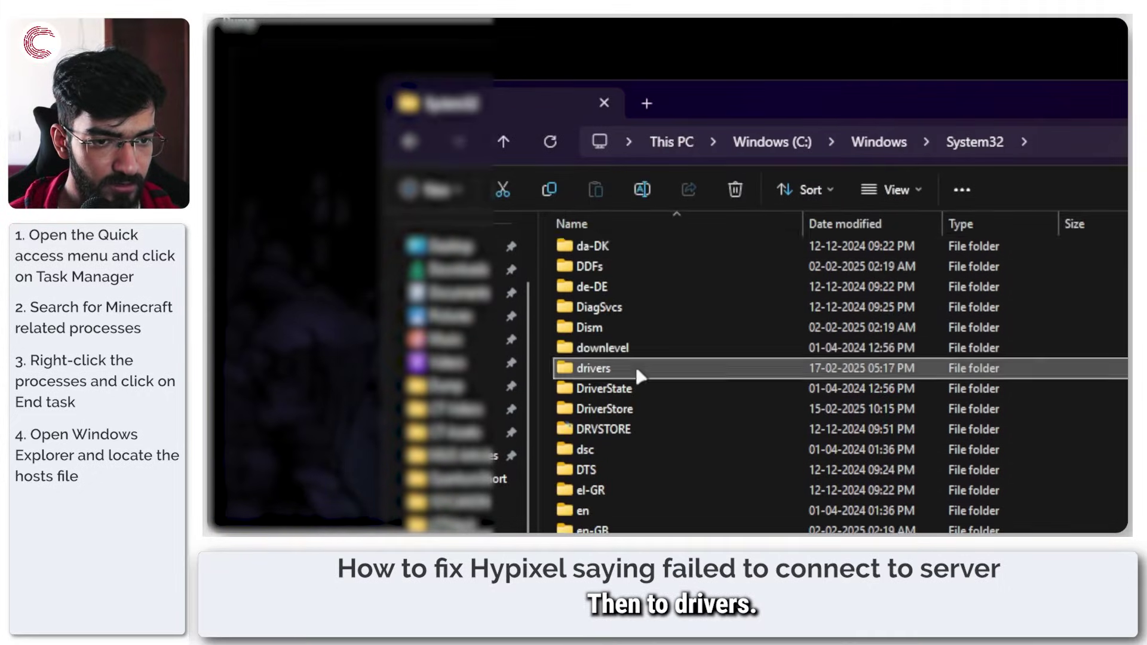
{"action": "double_click", "coordinate": [641, 377]}
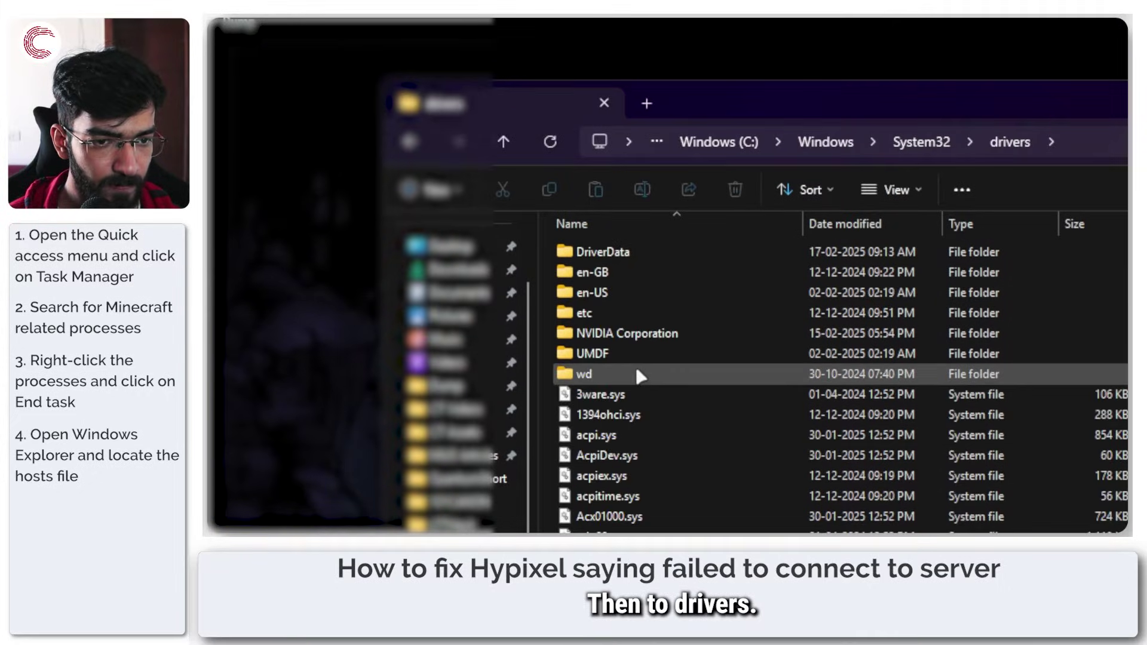
{"action": "double_click", "coordinate": [639, 321]}
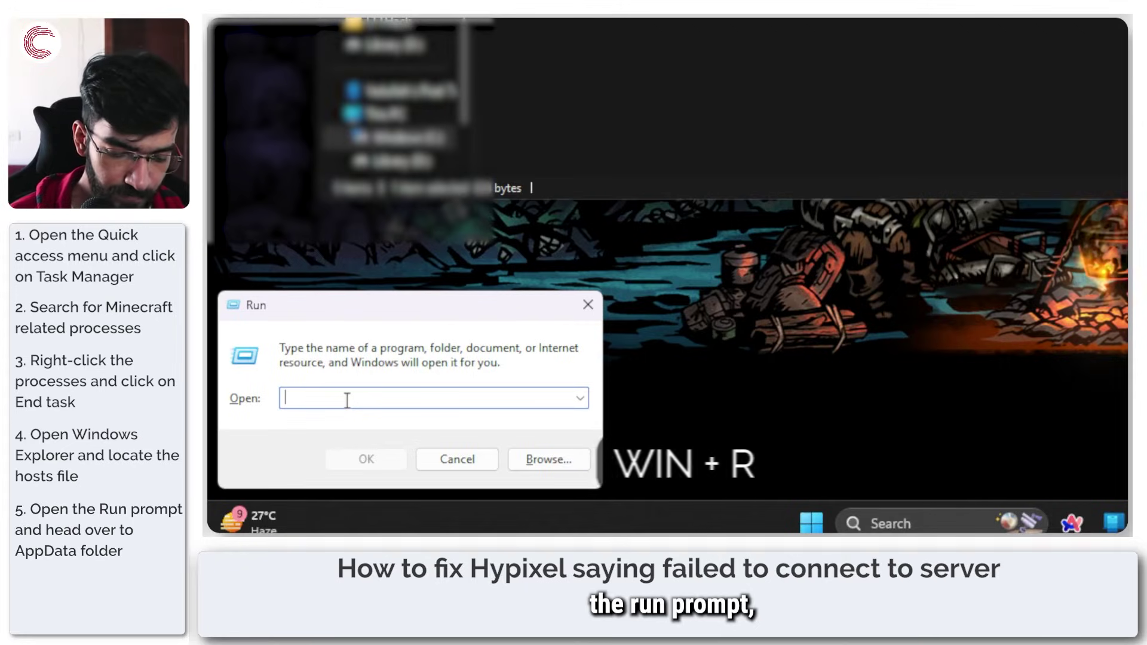
{"action": "type", "text": "appdata%"}
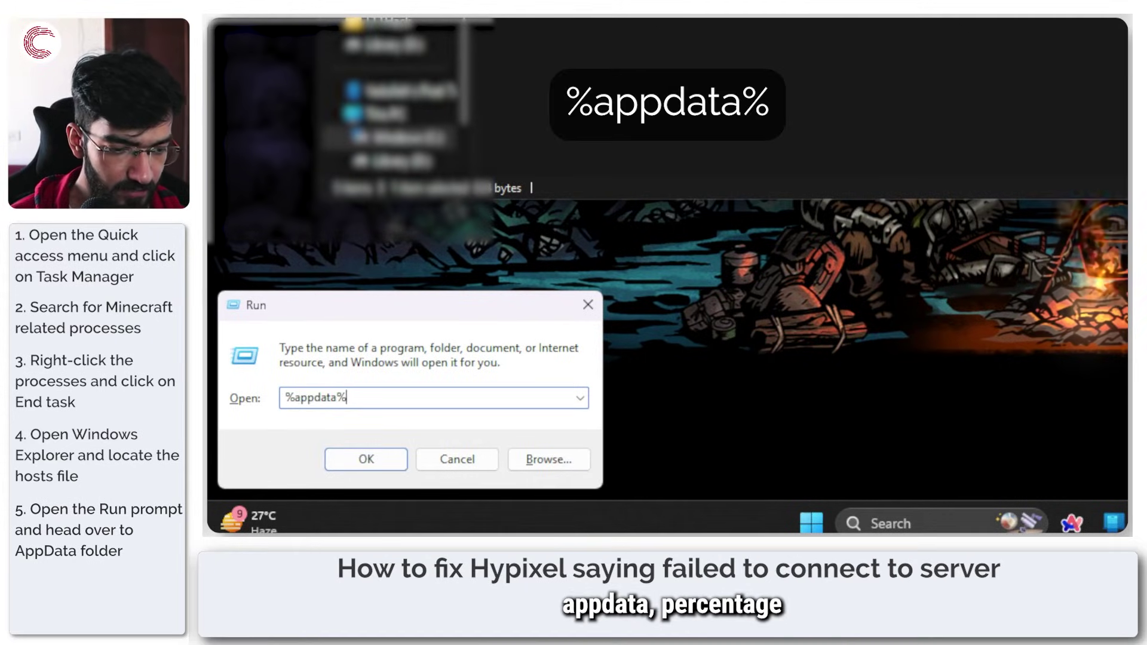
Go to %appdata% (Roaming) and open the .minecraft folder
{"action": "key", "text": "Return"}
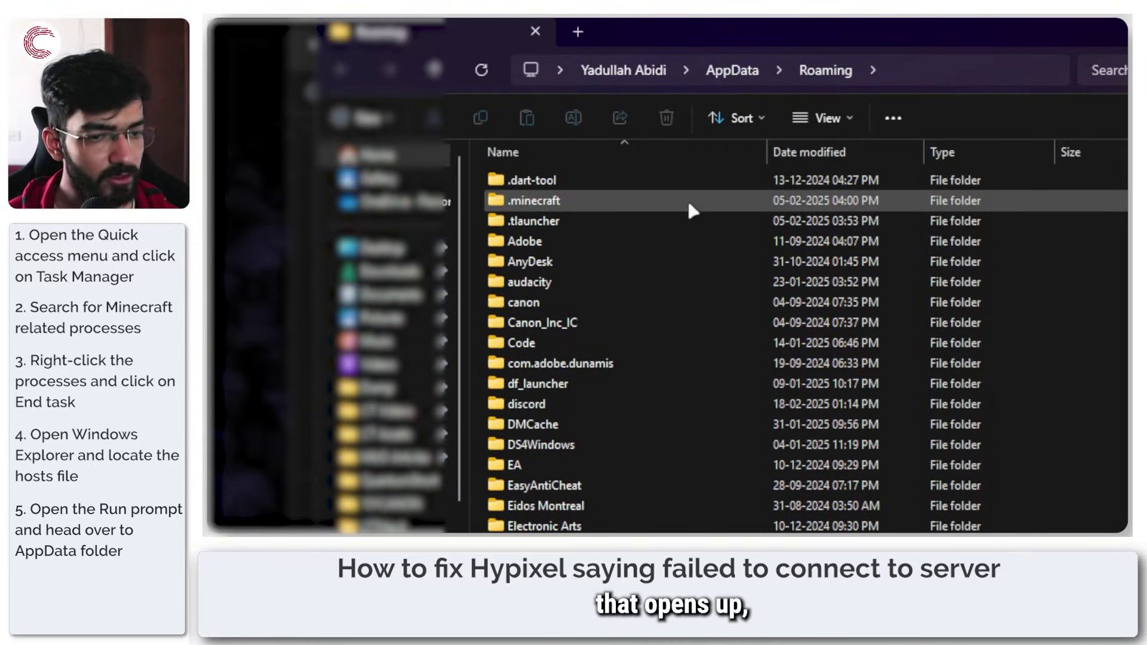
{"action": "left_click", "coordinate": [606, 203]}
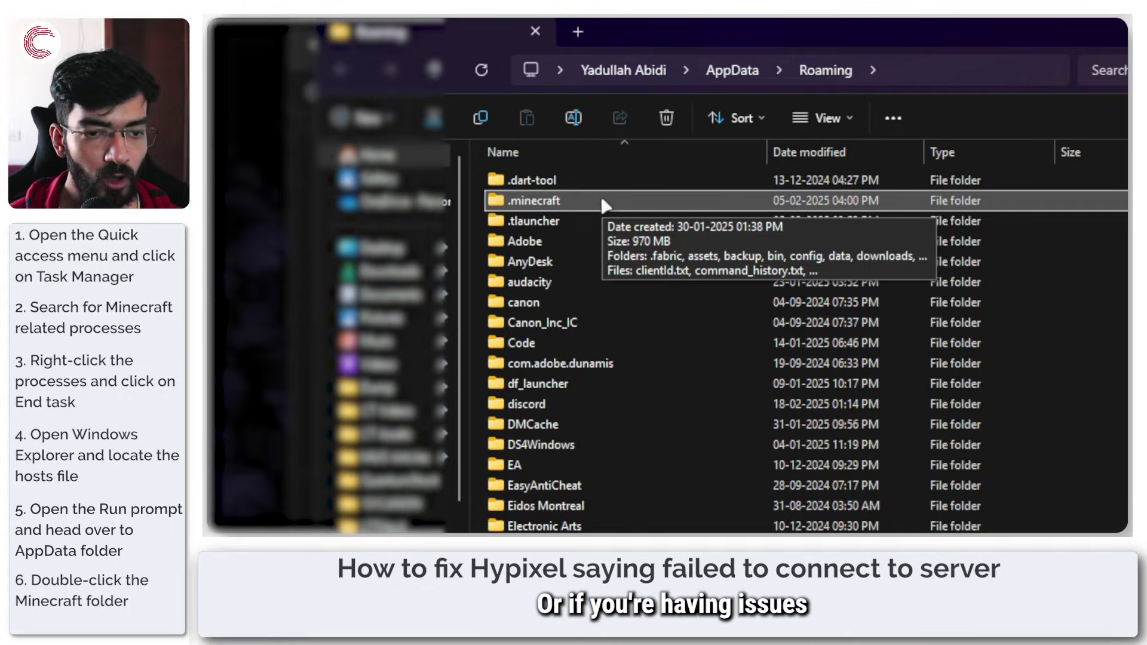
{"action": "left_click", "coordinate": [597, 224]}
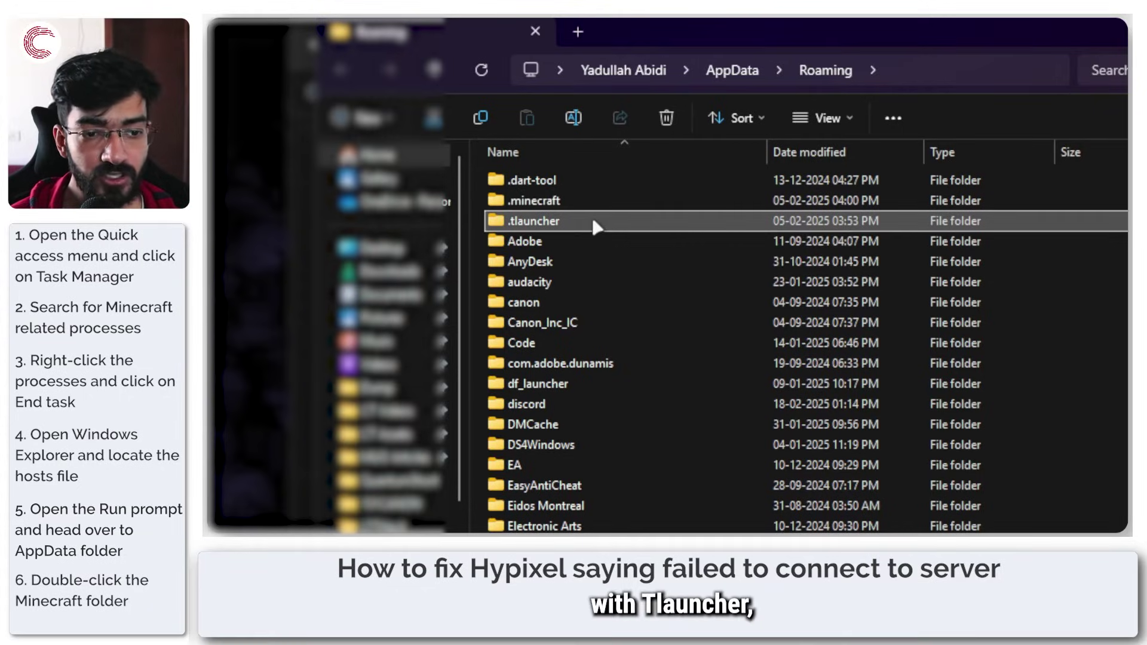
{"action": "double_click", "coordinate": [602, 200]}
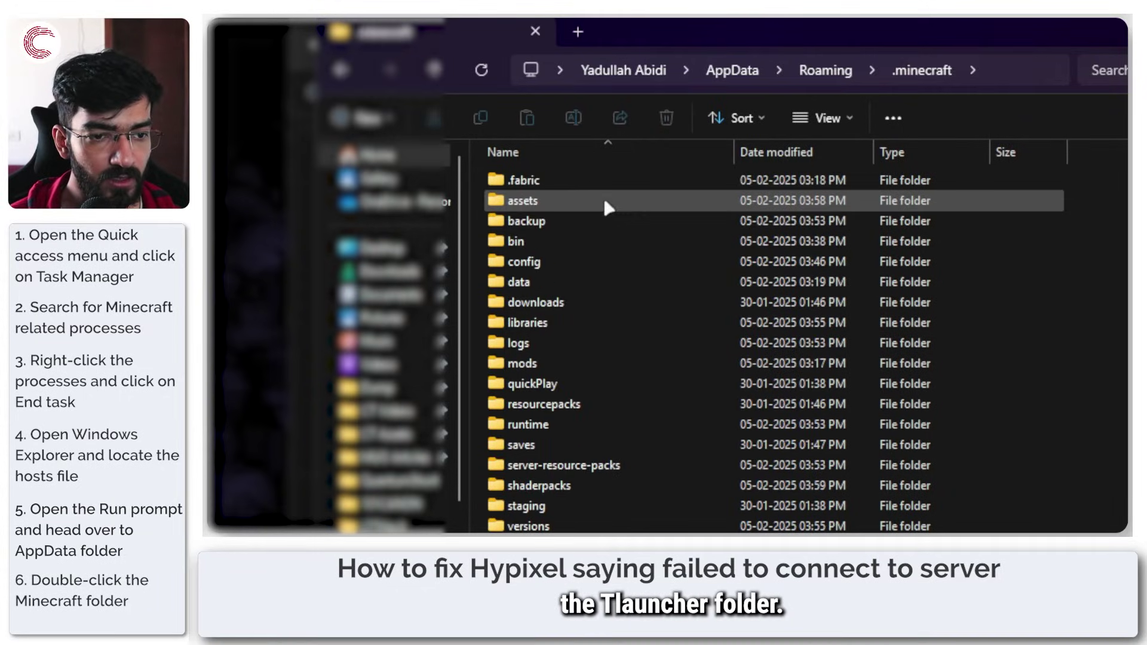
{"action": "scroll", "coordinate": [628, 385], "scroll_direction": "down", "scroll_amount": 10}
{"action": "scroll", "coordinate": [582, 368], "scroll_direction": "up", "scroll_amount": 10}
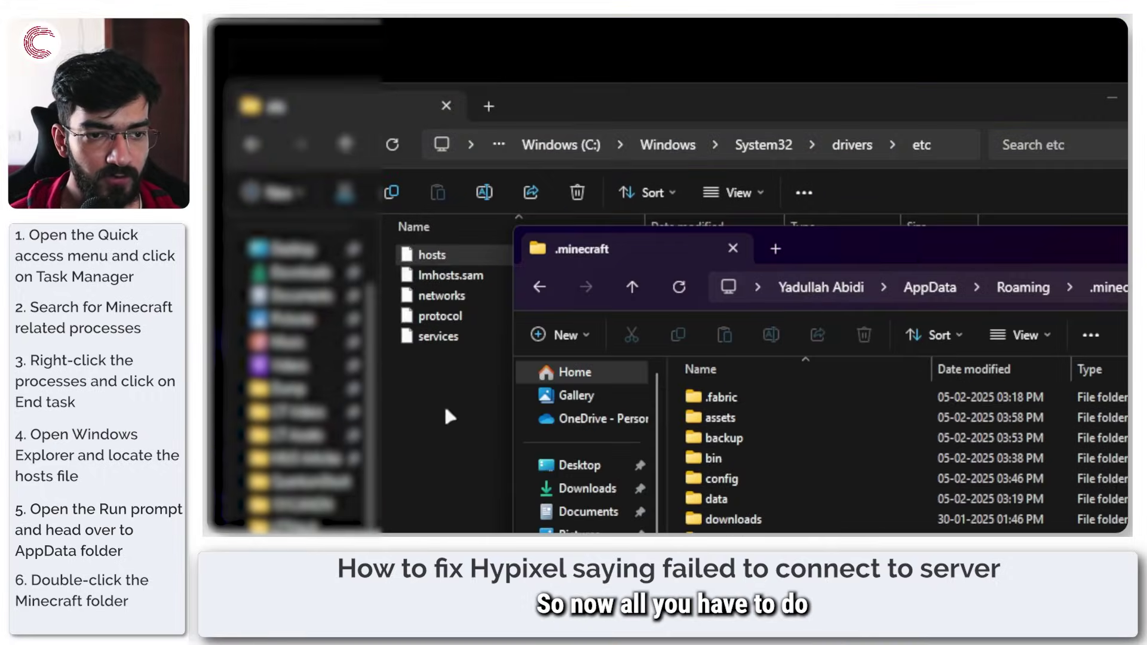
Copy the hosts file from etc and paste it into .minecraft
{"action": "left_click", "coordinate": [482, 258]}
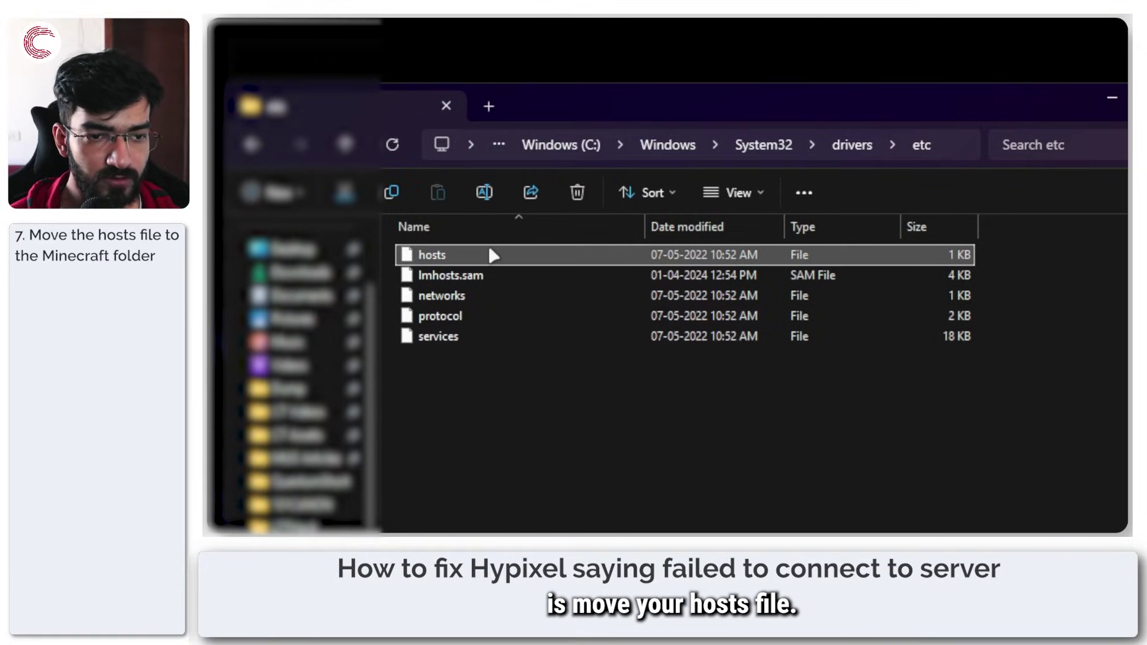
{"action": "key", "text": "ctrl+c"}
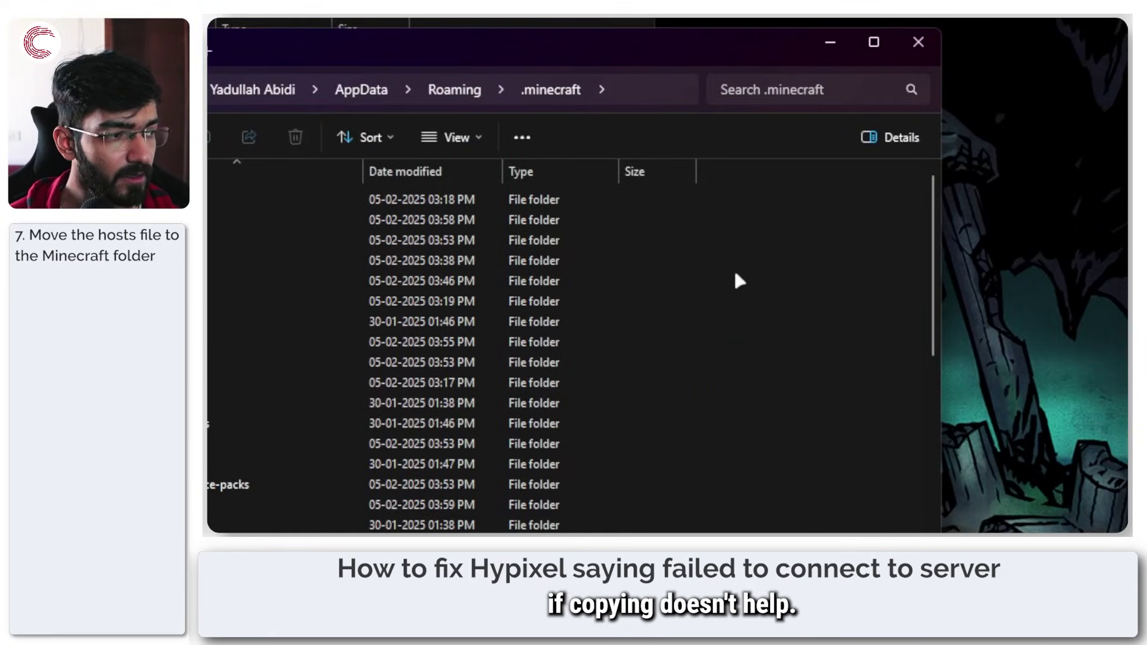
{"action": "key", "text": "ctrl+v"}
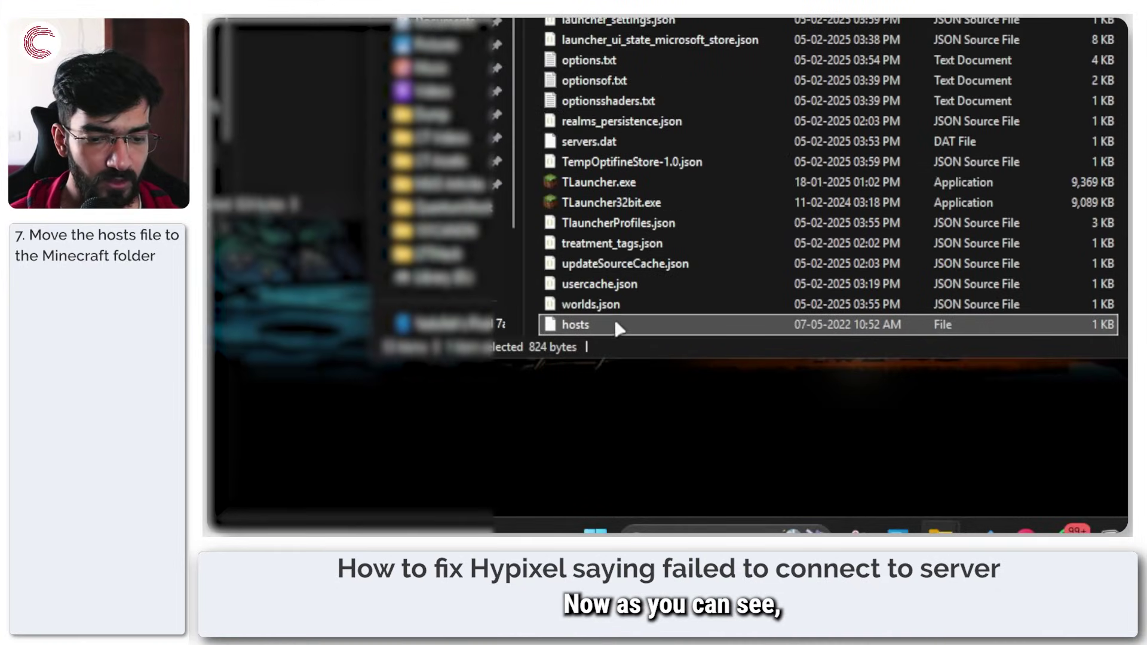
{"action": "scroll", "coordinate": [703, 265], "scroll_direction": "up", "scroll_amount": 5}
{"action": "scroll", "coordinate": [711, 256], "scroll_direction": "up", "scroll_amount": 2}
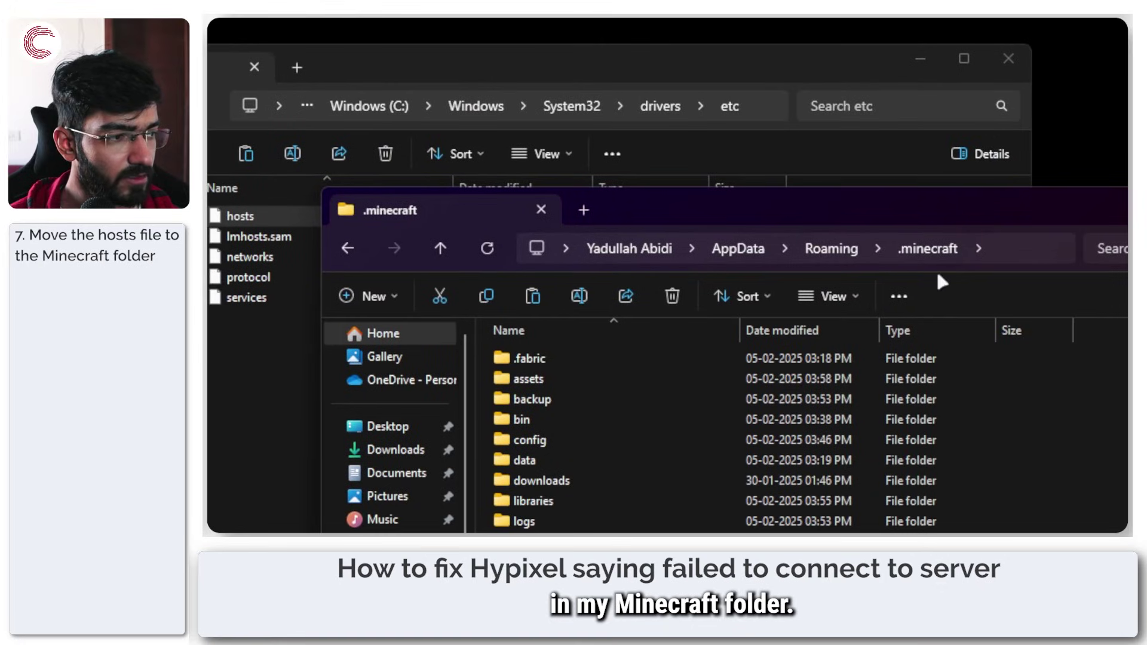